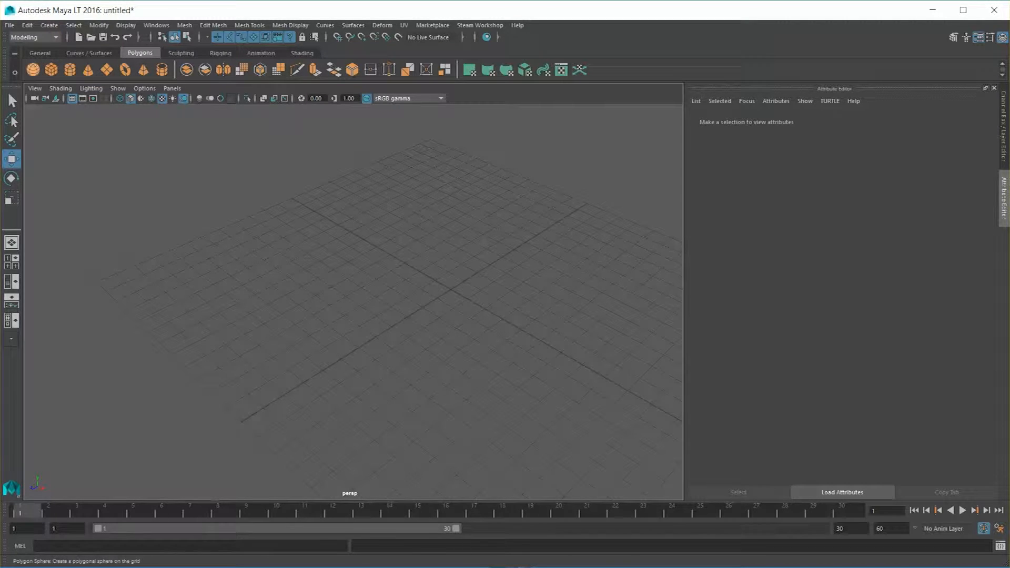
Step: Create a polygon sphere moved about -5 units along X and a polygon cube moved the opposite way along X
left_click(32, 69)
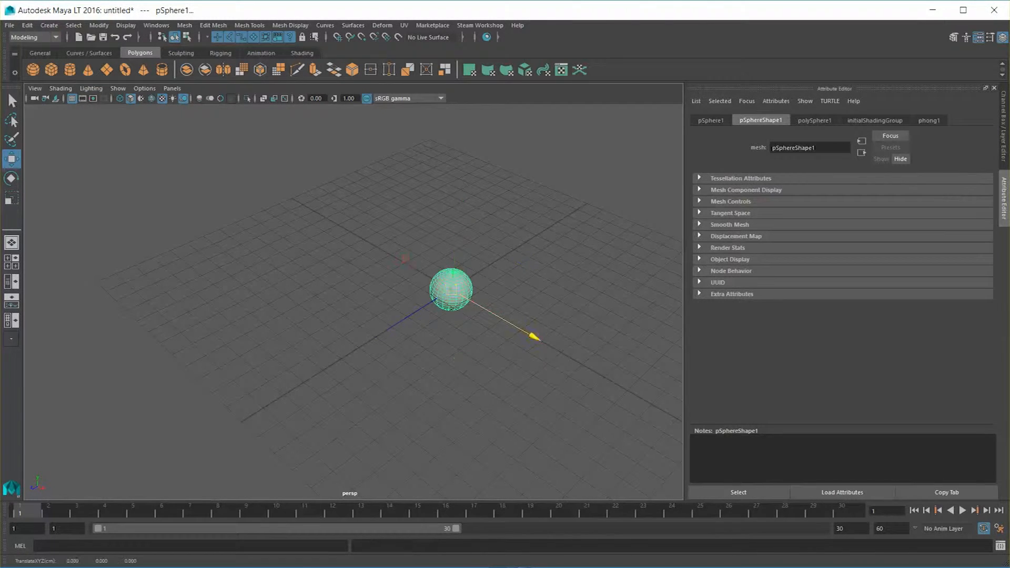
left_click_drag(534, 337, 459, 293)
left_click(51, 70)
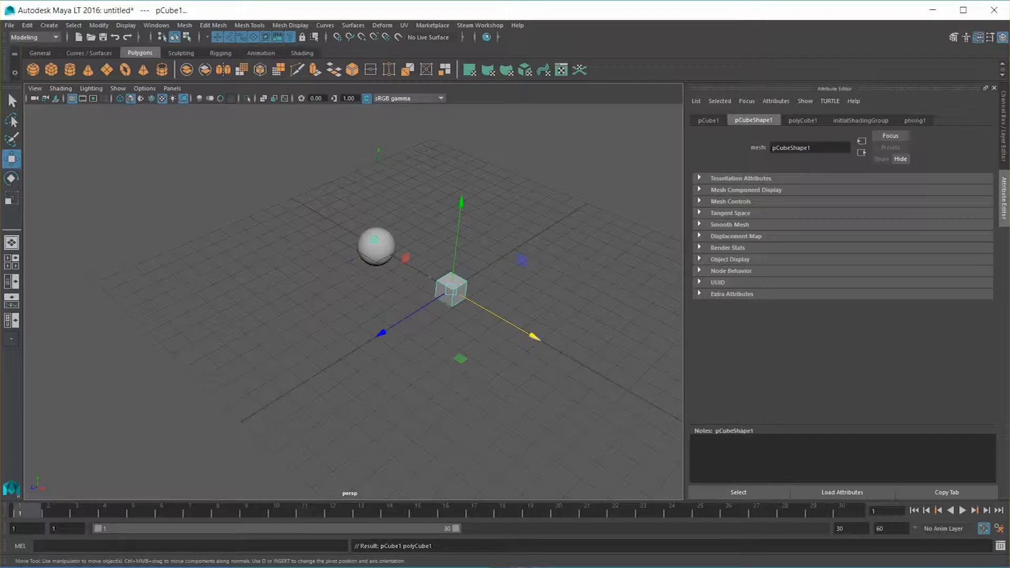
left_click_drag(534, 337, 584, 369)
key("q")
scroll(527, 263, "up", 3)
left_click(579, 211)
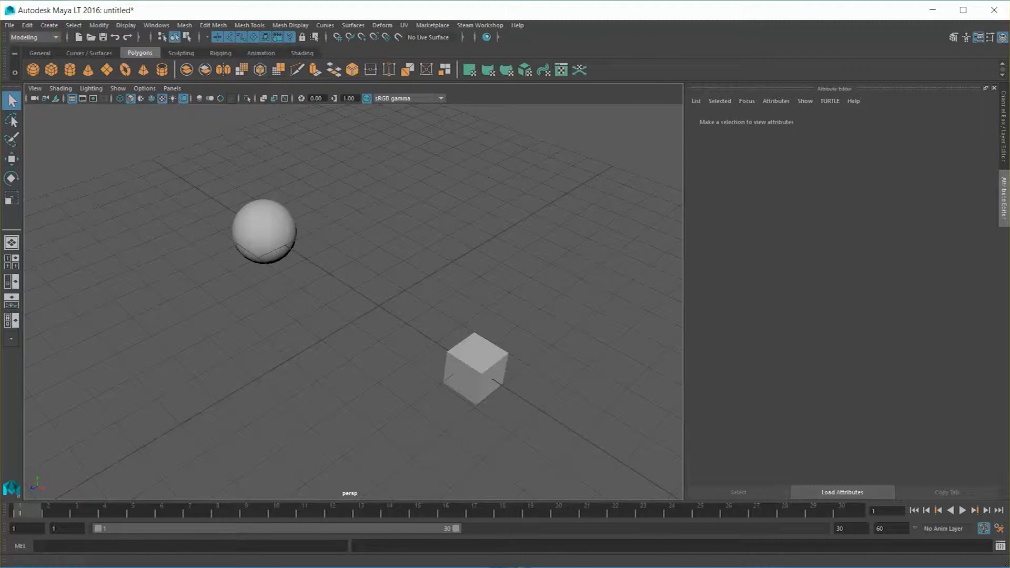
Step: Open the Hypershade material editor and place its window over the viewport
left_click(156, 25)
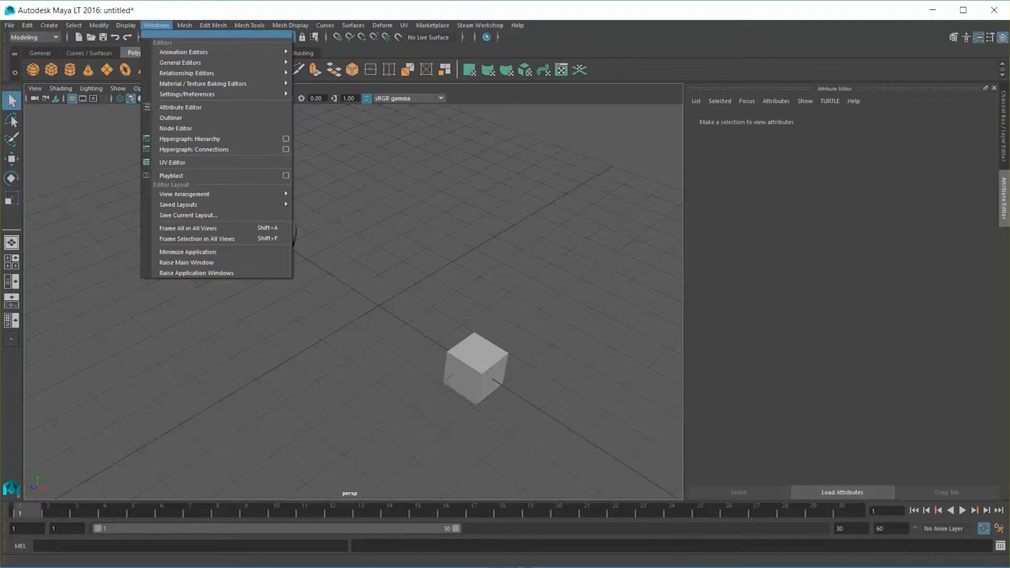
mouse_move(263, 84)
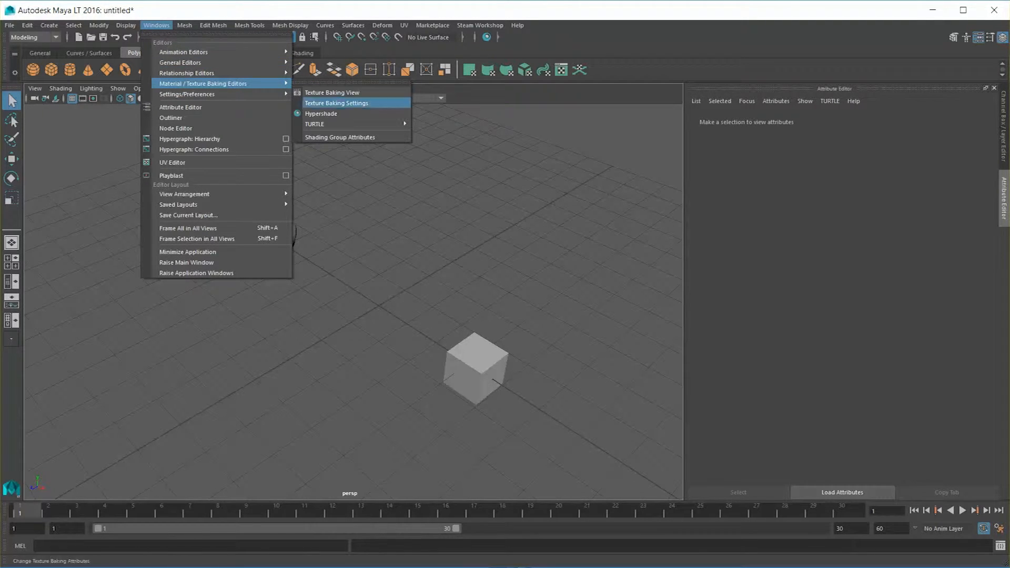
left_click(321, 114)
left_click_drag(159, 20, 157, 16)
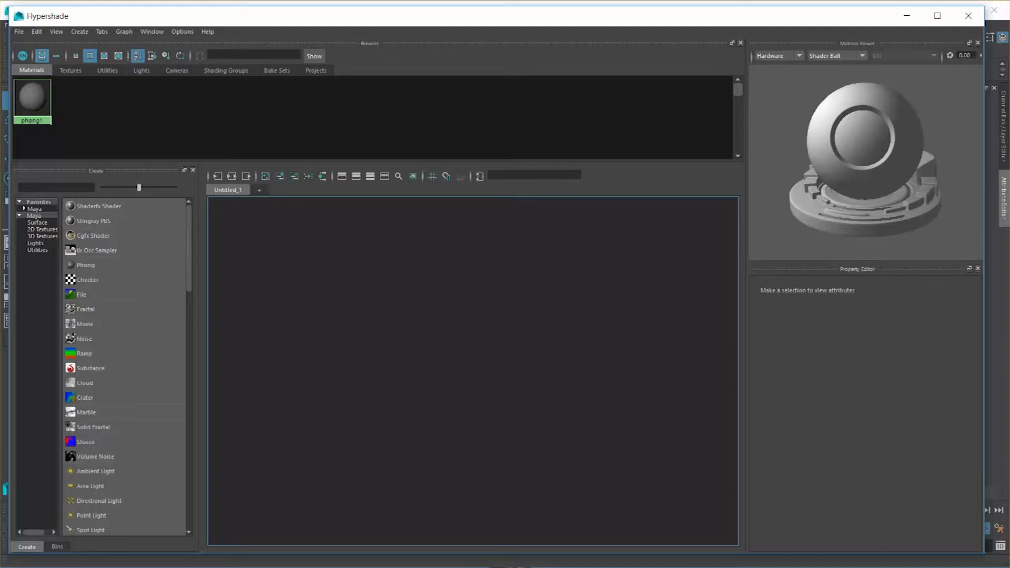
Step: Look through the textures, utilities and lights categories of the Hypershade, and examine the properties of the default phong1 material
left_click(71, 70)
left_click(107, 70)
left_click(141, 70)
left_click(32, 70)
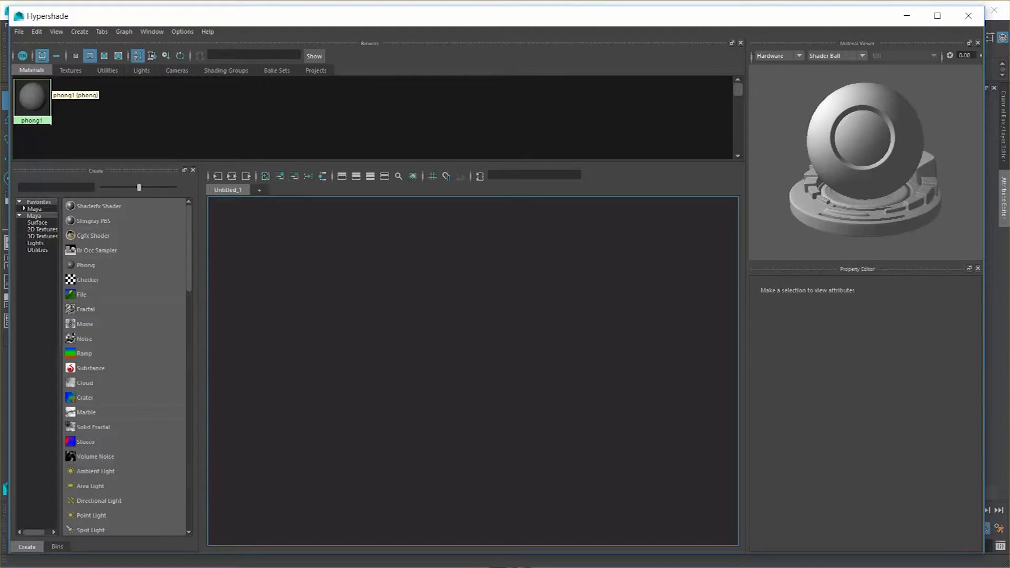
left_click(39, 96)
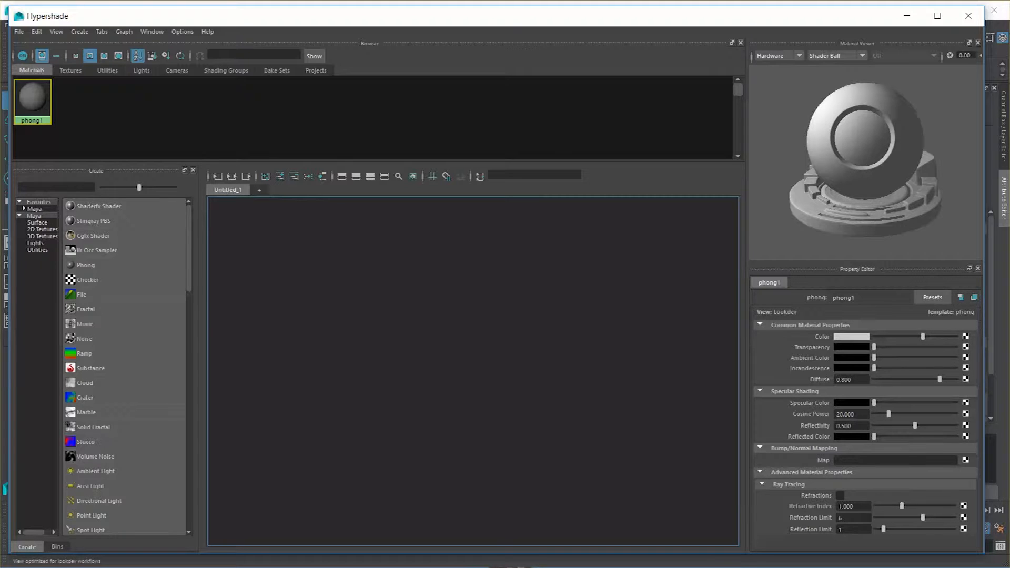
left_click_drag(158, 16, 144, 535)
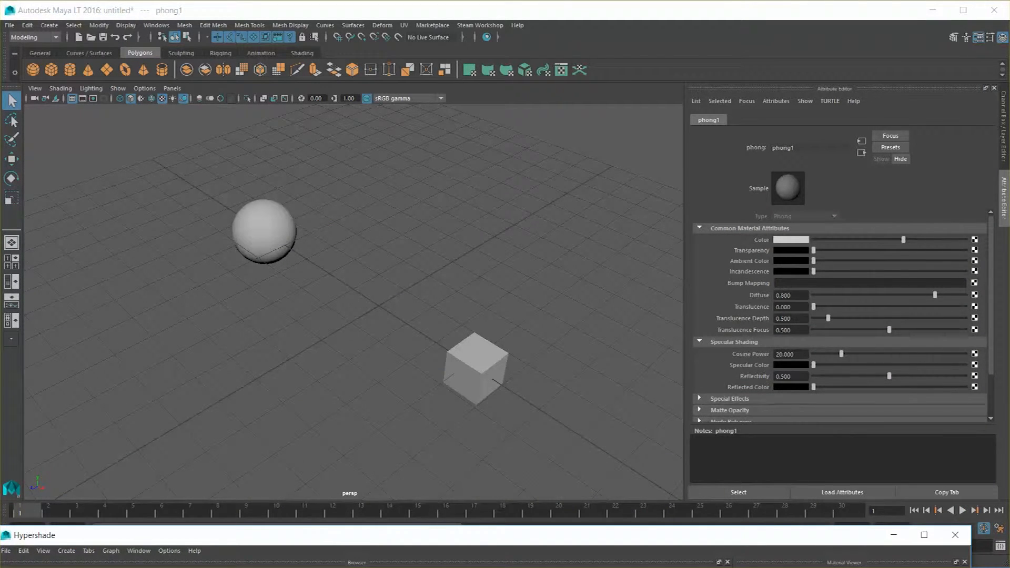
left_click_drag(144, 535, 170, 12)
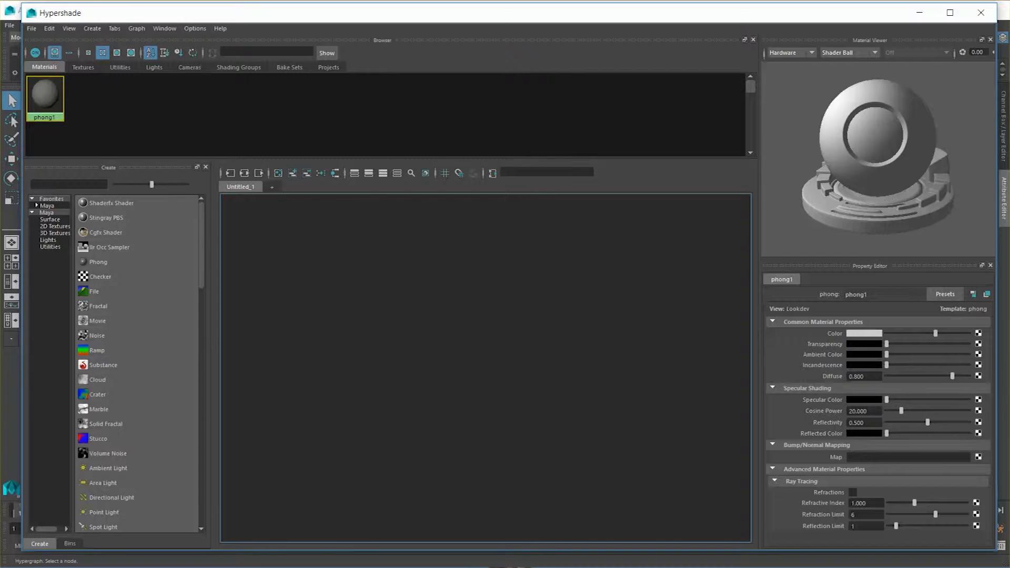
left_click_drag(126, 12, 125, 49)
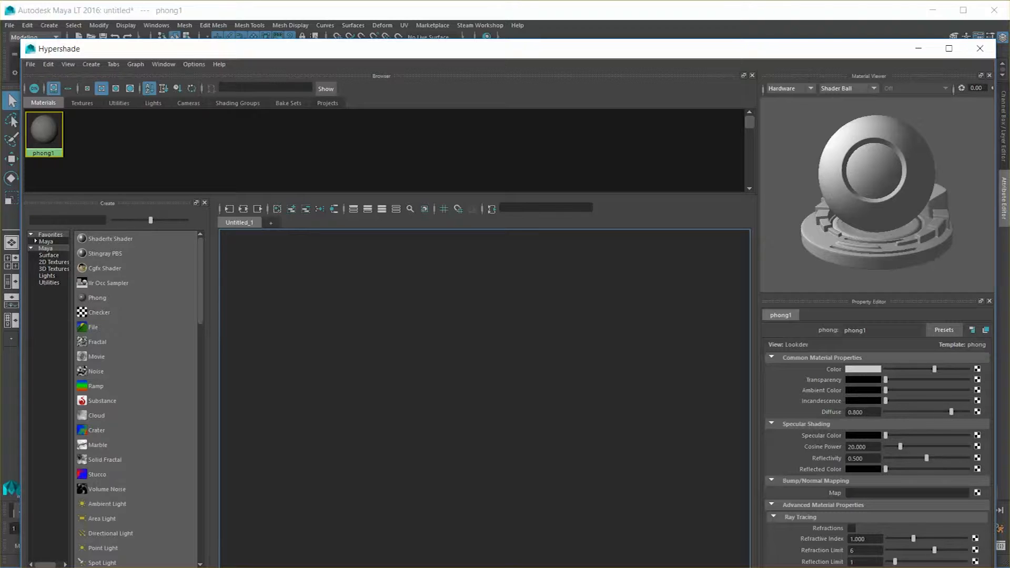
Step: Uncover the attributes behind the Hypershade, lighten the color of the phong1 material, and bring the Hypershade back
left_click_drag(263, 49, 260, 567)
mouse_move(903, 240)
left_mouse_down()
mouse_move(835, 240)
mouse_move(922, 240)
left_mouse_up()
left_click_drag(495, 567, 505, 75)
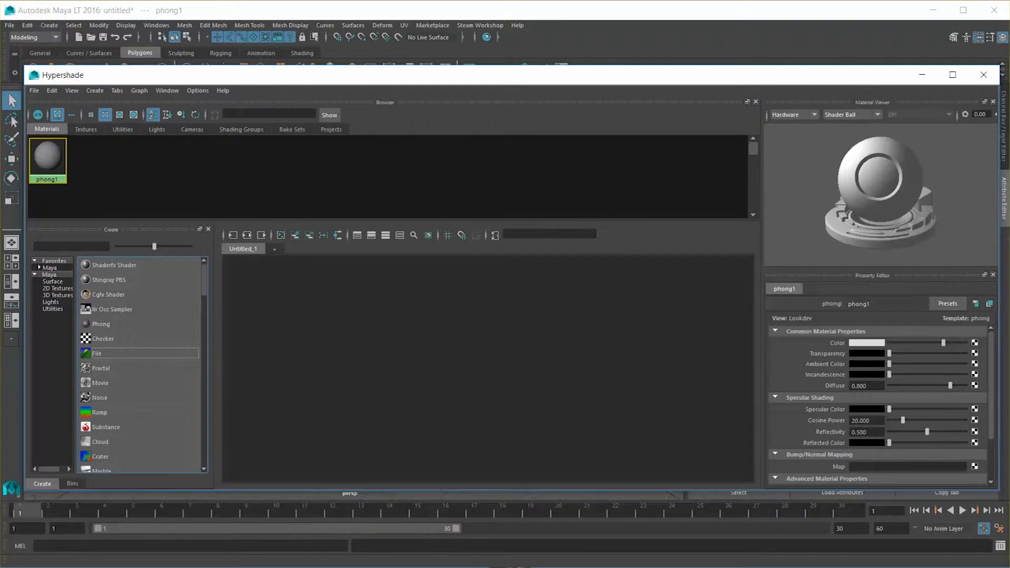
Step: Delete the stray material and create a new Phong material, arranging its nodes in the Hypershade graph
key("Delete")
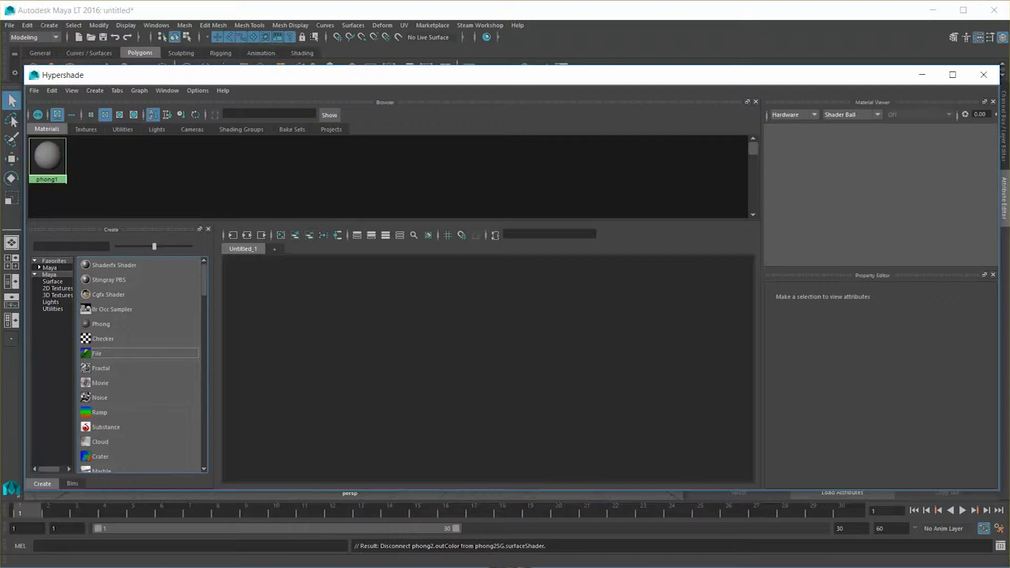
left_click(101, 324)
left_click_drag(503, 387, 526, 314)
scroll(527, 330, "up", 3)
left_click_drag(428, 353, 409, 334)
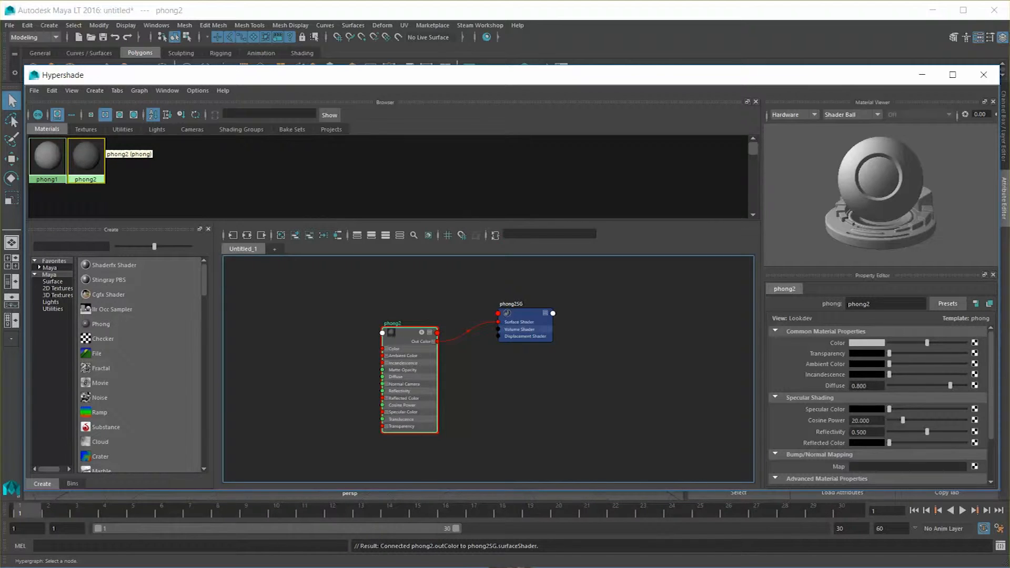
Step: Rename the new Phong material as Sphere_M
double_click(859, 305)
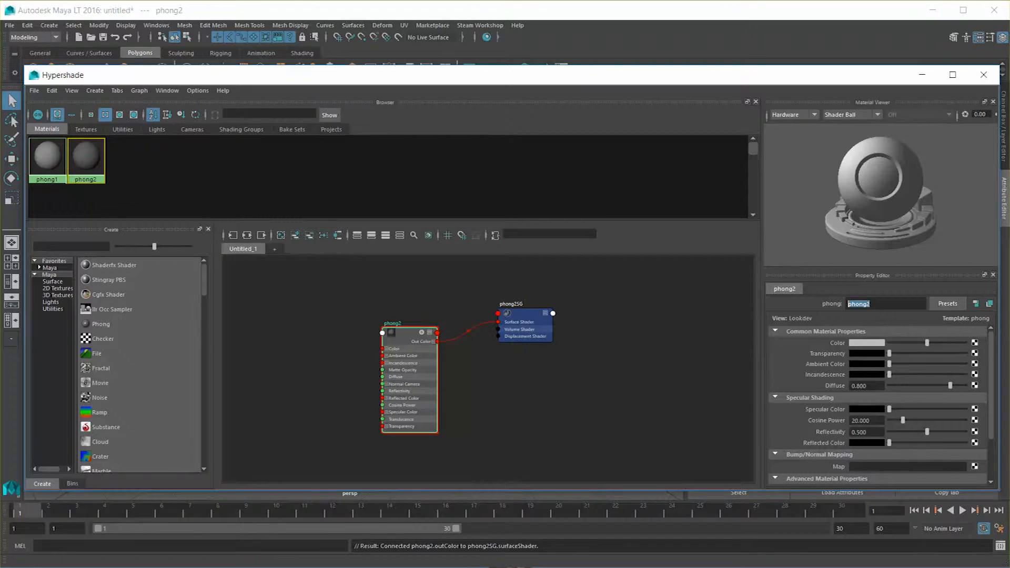
type("Sphere_M")
key("Return")
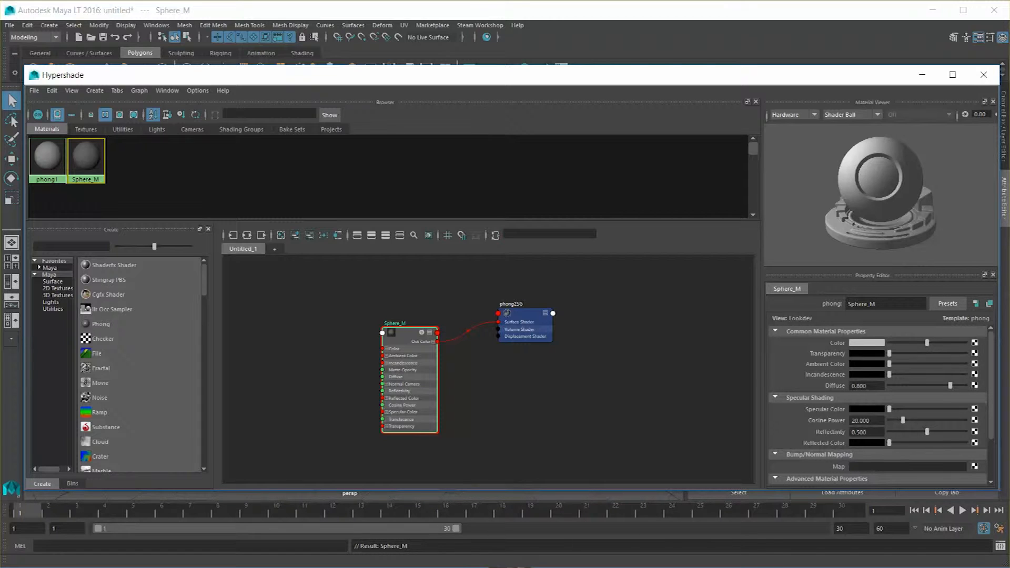
Step: Rename the sphere object in the viewport as Sphere_M
left_click_drag(474, 75, 435, 404)
left_click(264, 231)
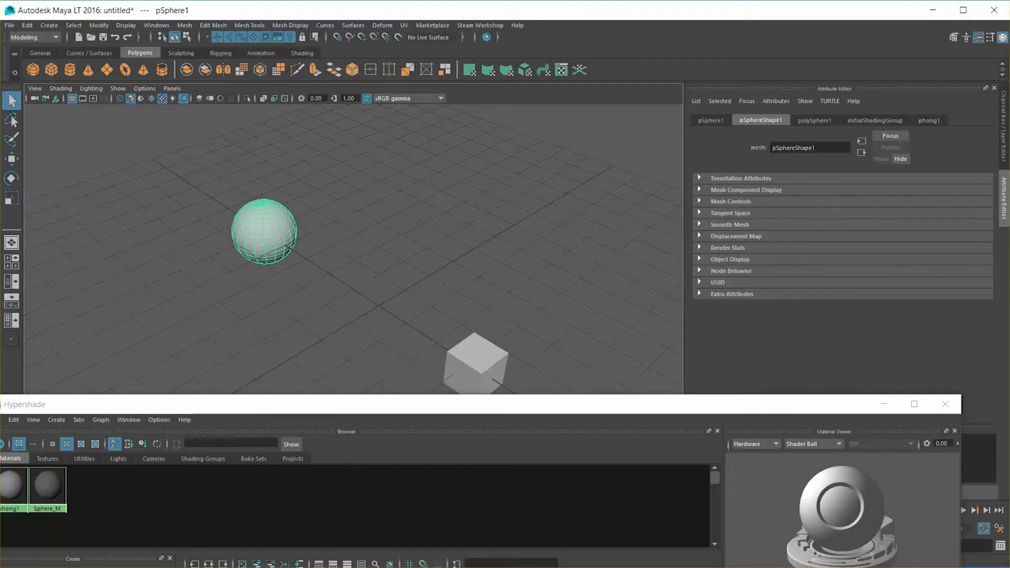
left_click(967, 37)
left_click(1004, 37)
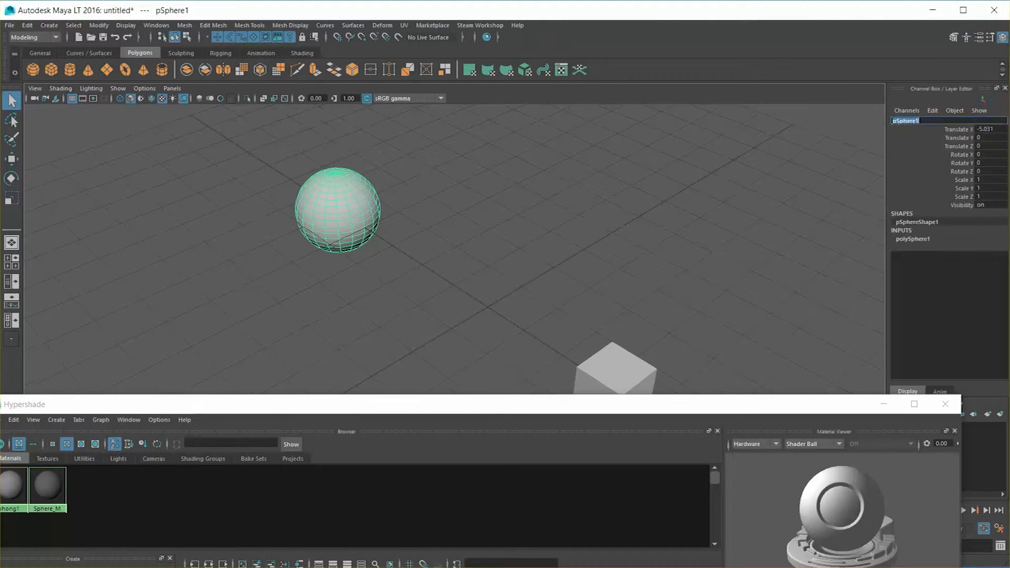
type("Sphere_M")
key("Return")
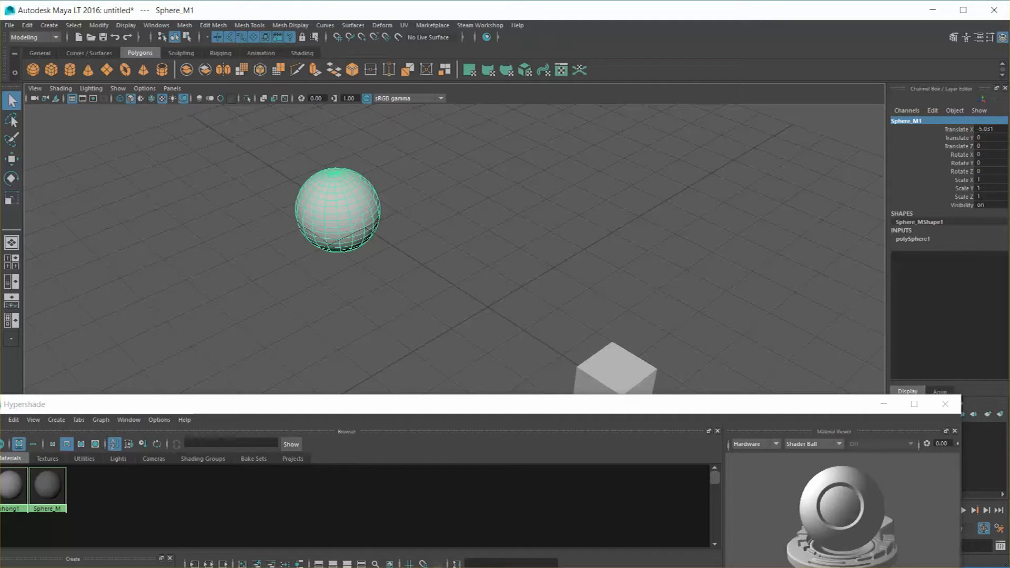
Step: Assign the Sphere_M material to the sphere and slightly lighten the material's color
left_click_drag(474, 404, 506, 324)
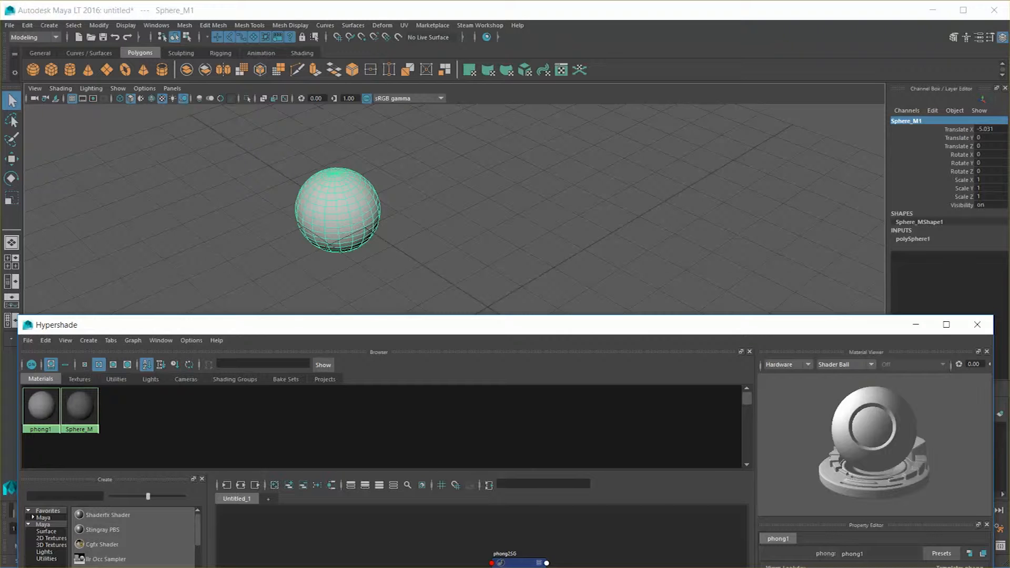
left_click_drag(505, 325, 517, 376)
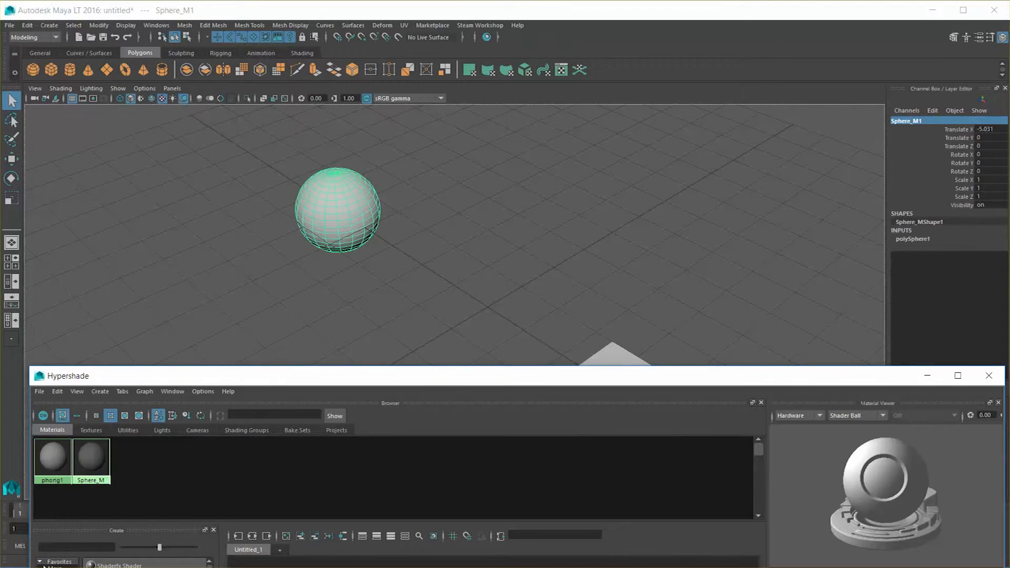
middle_click_drag(91, 457, 338, 211)
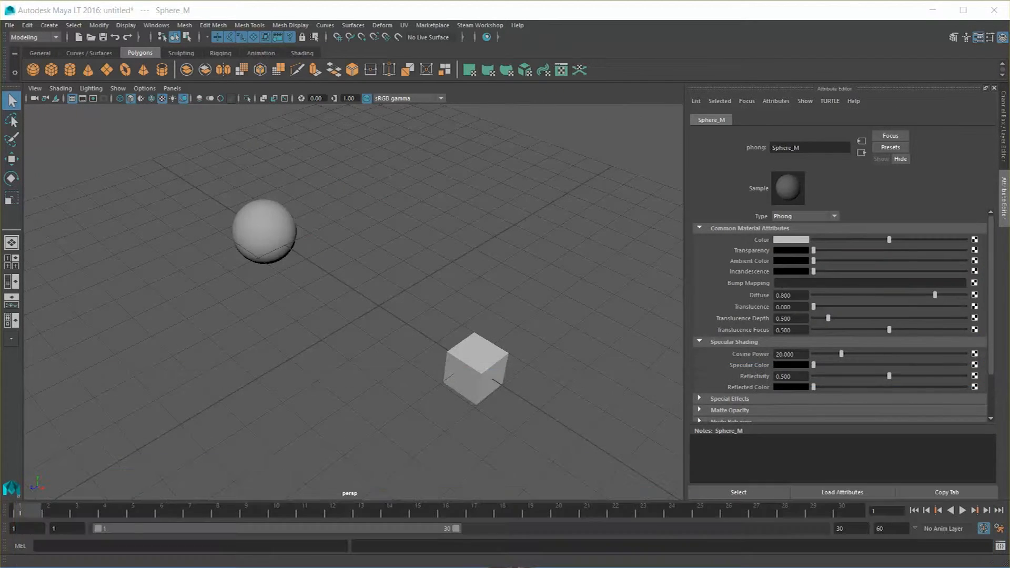
mouse_move(889, 239)
left_mouse_down()
mouse_move(963, 239)
mouse_move(813, 240)
mouse_move(945, 239)
mouse_move(898, 240)
left_mouse_up()
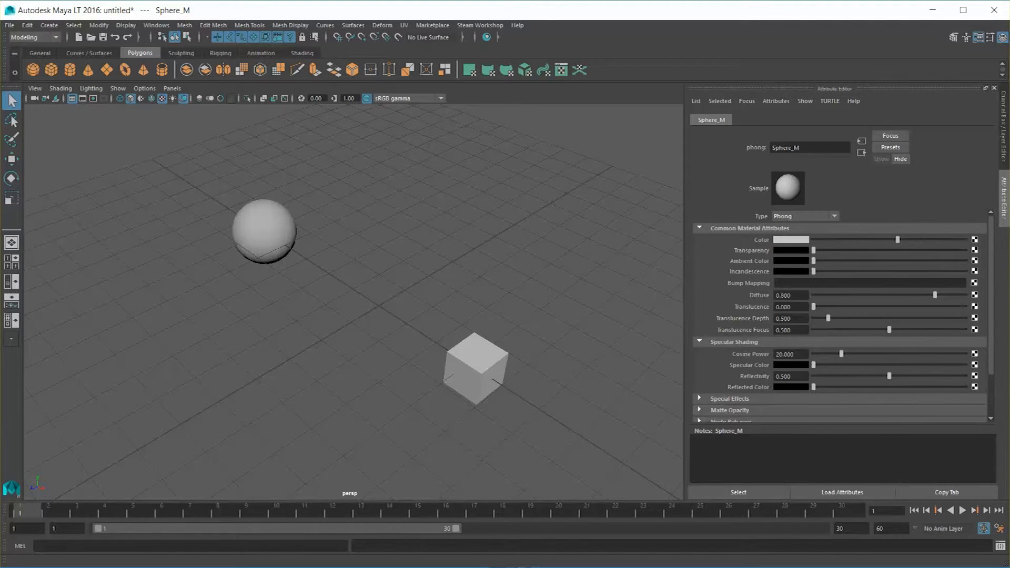
Step: Select and frame the cube, and assign a new Phong material to it
left_click(476, 369)
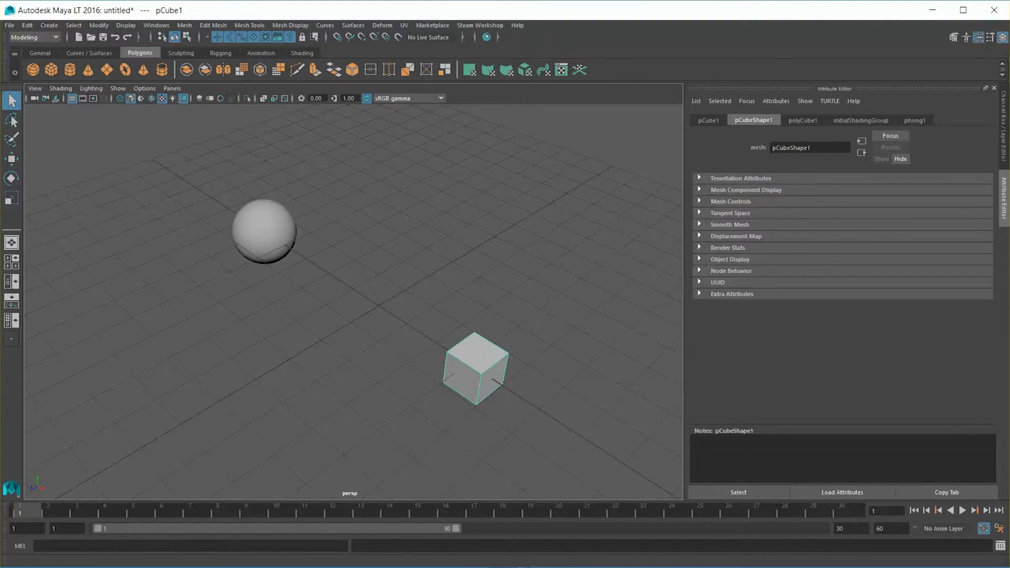
left_click_drag(489, 567, 488, 518)
left_click(264, 232)
left_click(347, 221)
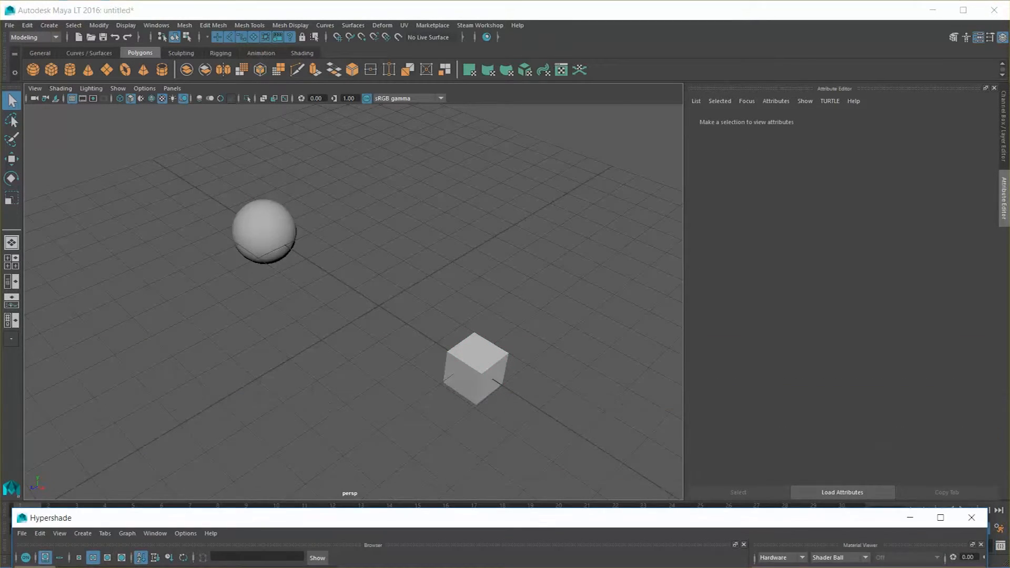
left_click(477, 369)
scroll(477, 369, "up", 3)
key("f")
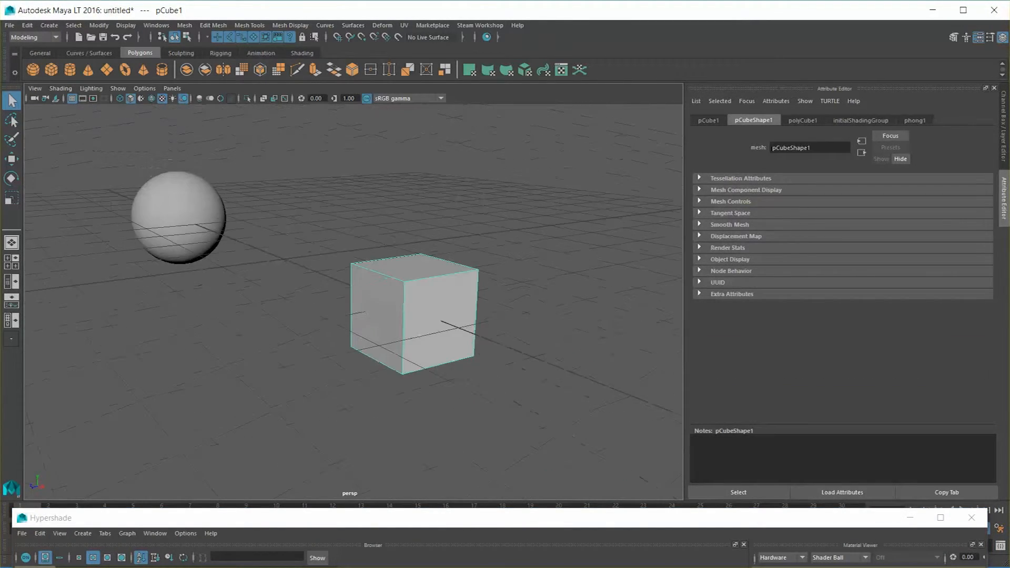
right_click(429, 281)
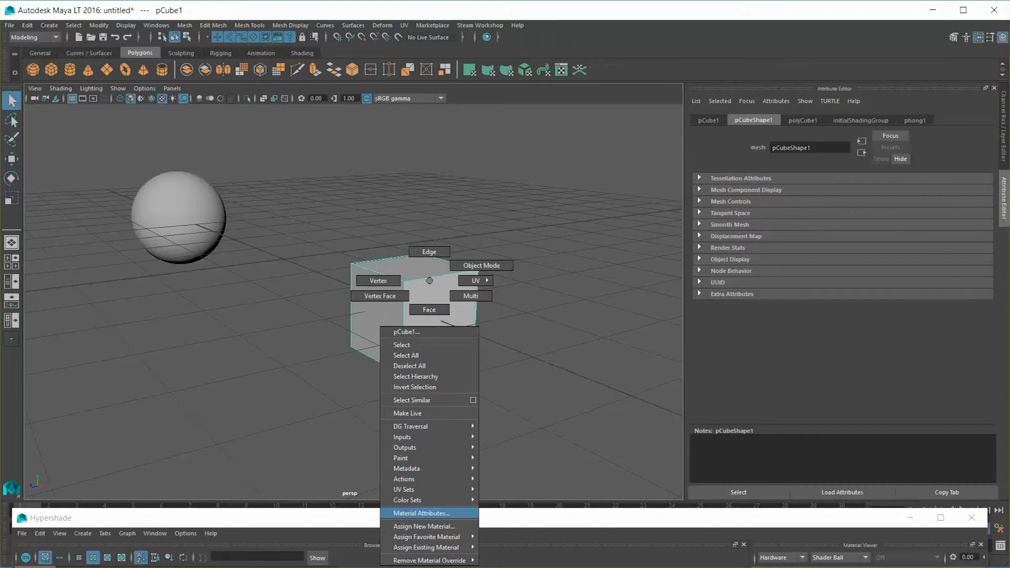
left_click(424, 527)
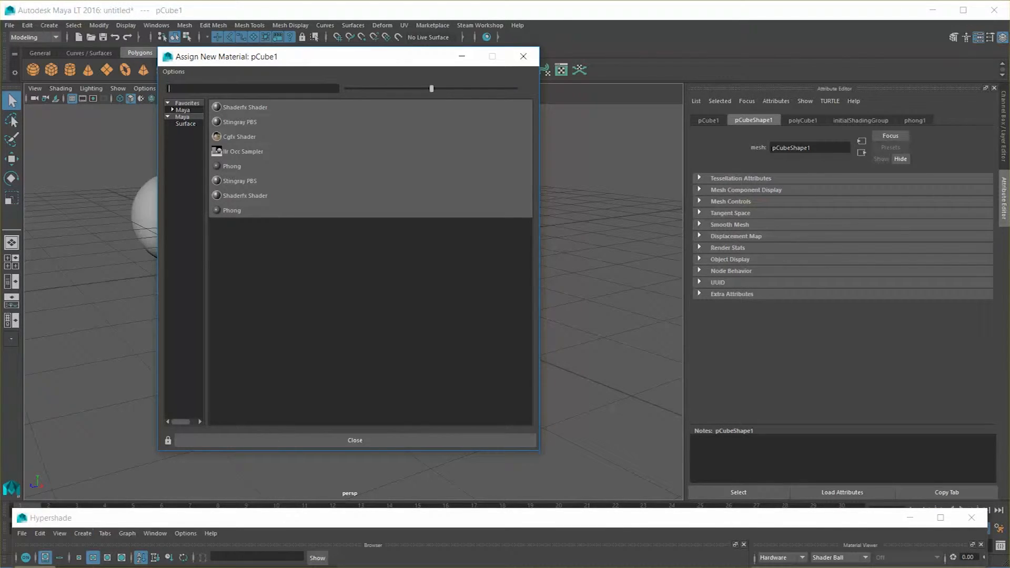
left_click(232, 210)
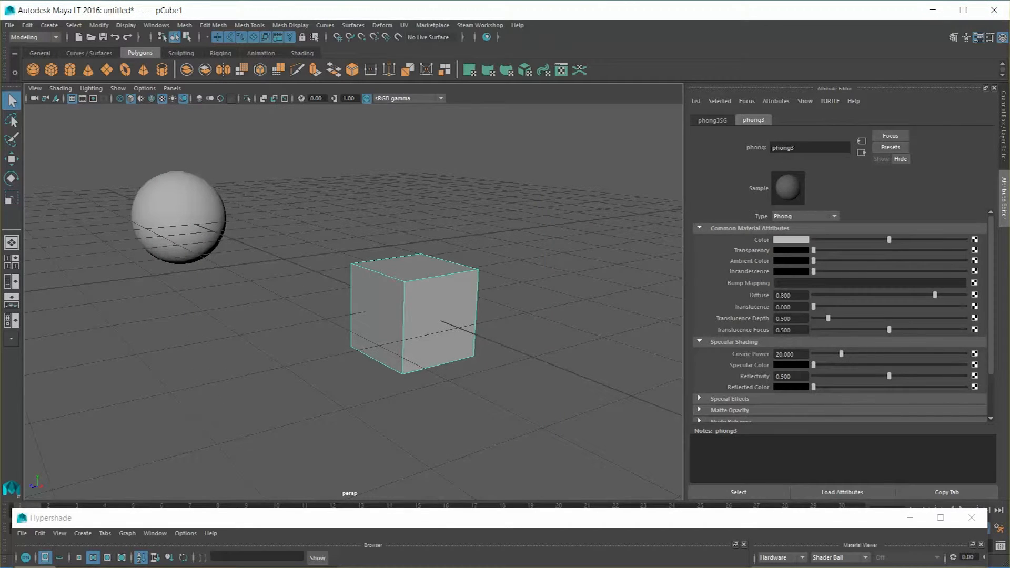
Step: Separate the overlapping Sphere_M and phong3 nodes in the Hypershade graph
left_click_drag(369, 518, 388, 90)
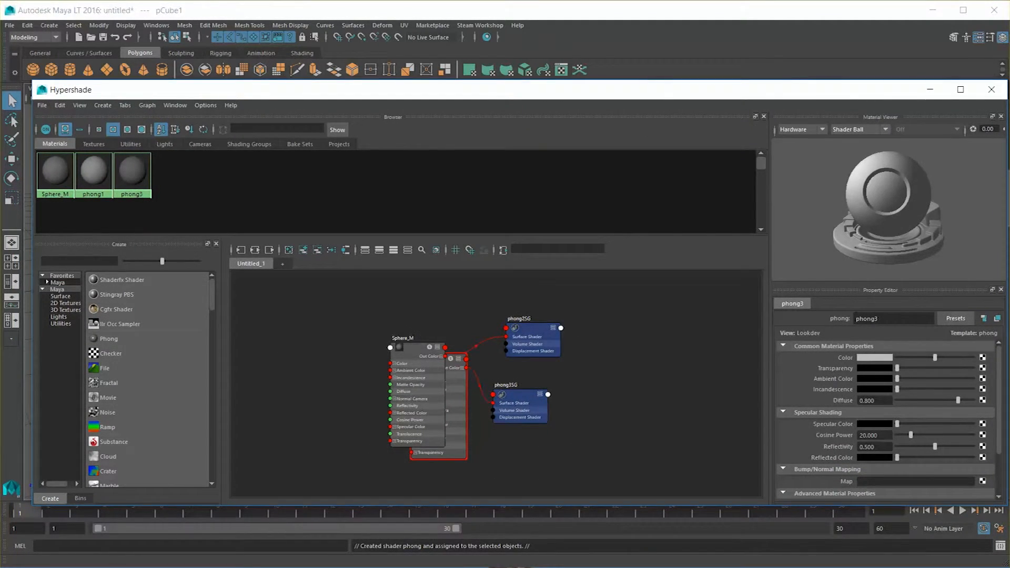
left_click_drag(418, 349, 376, 324)
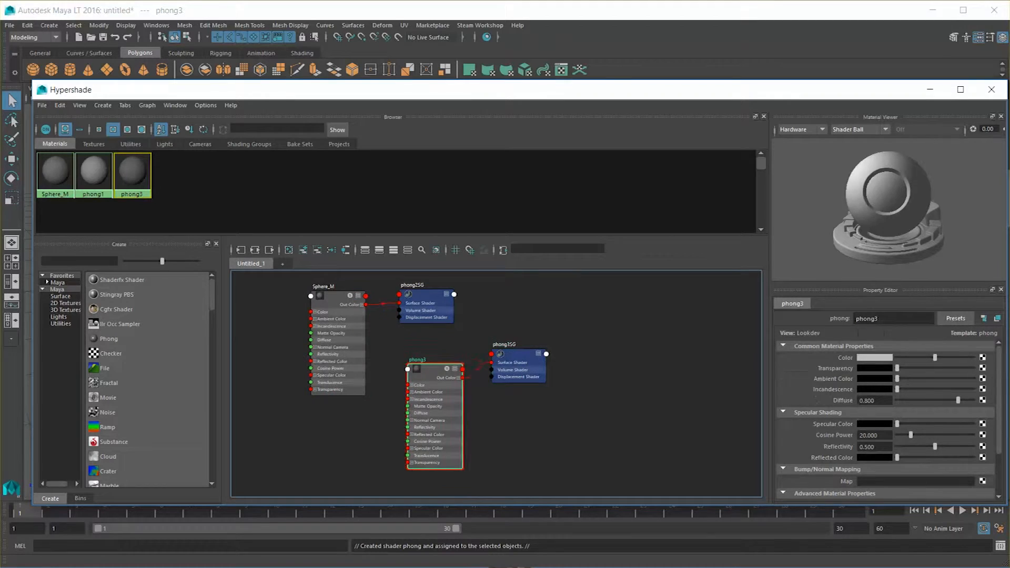
mouse_move(437, 389)
left_mouse_down()
mouse_move(438, 376)
mouse_move(431, 380)
left_mouse_up()
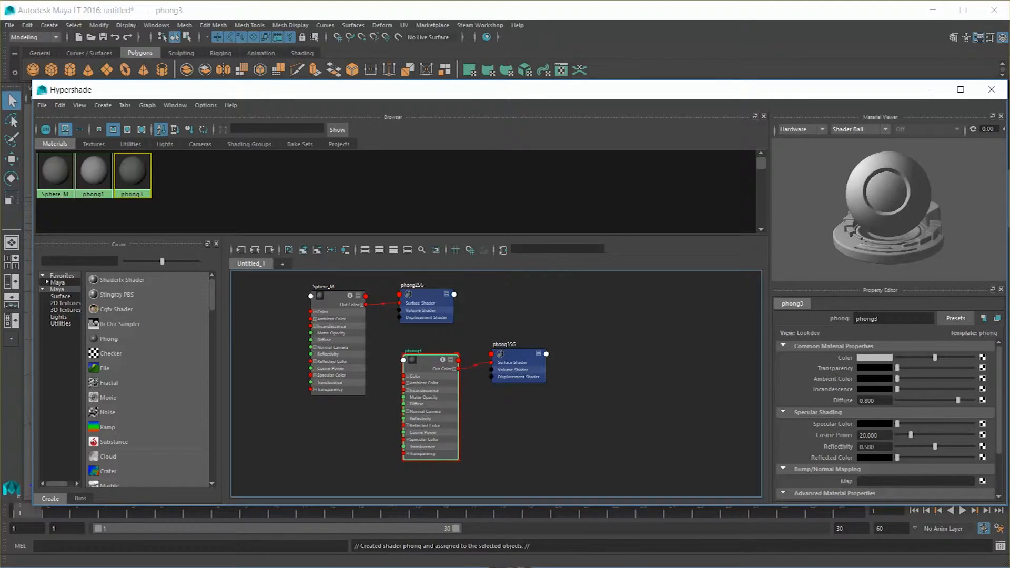
Step: Lighten the phong3 material's color, make it slightly transparent and raise its ambient color
left_click_drag(621, 90, 32, 566)
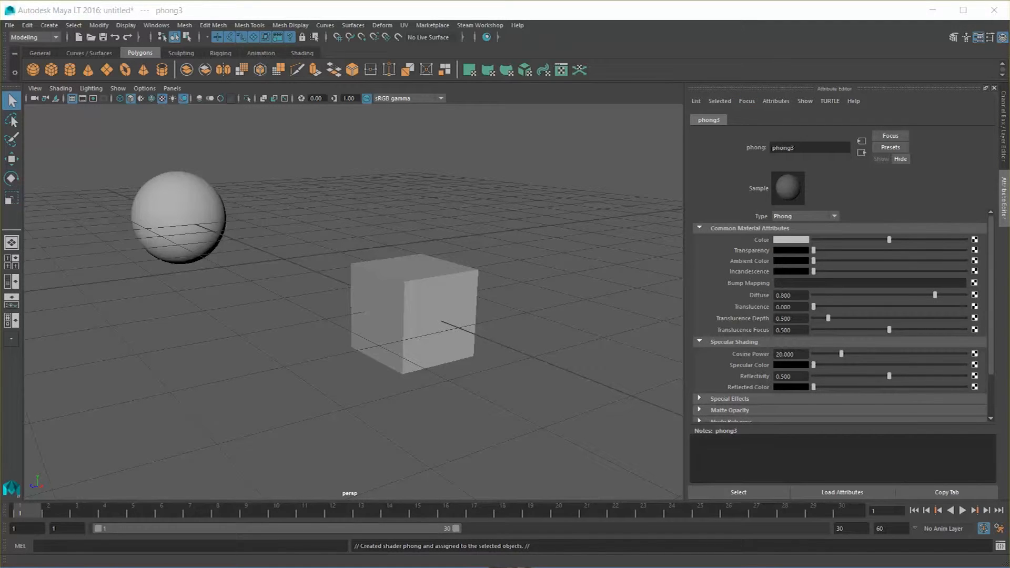
left_click_drag(890, 240, 912, 240)
left_click_drag(814, 250, 864, 251)
left_click_drag(864, 251, 856, 250)
left_click_drag(516, 294, 477, 269, "alt")
left_click_drag(856, 250, 943, 251)
mouse_move(505, 284)
left_mouse_down("alt")
mouse_move(459, 270)
mouse_move(497, 272)
left_mouse_up("alt")
left_click_drag(944, 250, 824, 260)
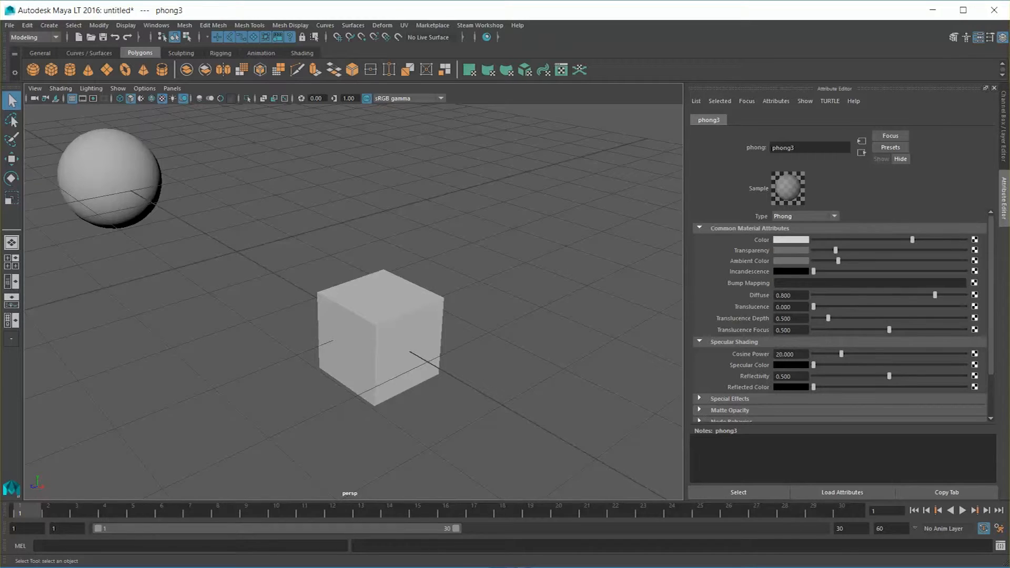
Step: Select the cube and connect a File texture node to the Color attribute of its phong3 material
left_click(380, 336)
left_click_drag(290, 240, 488, 394)
left_click(489, 395)
left_click(380, 337)
left_click(844, 120)
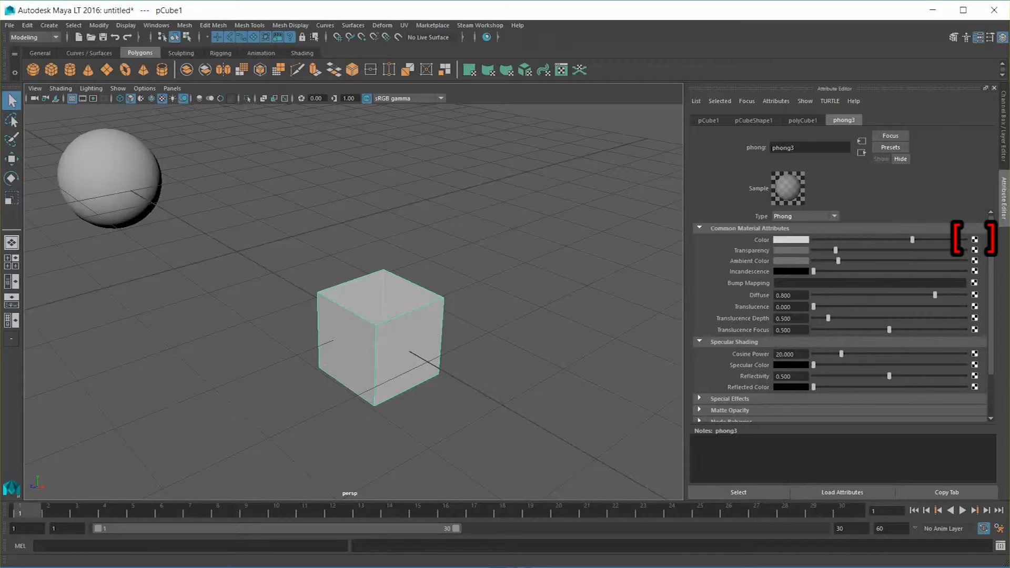
left_click(975, 240)
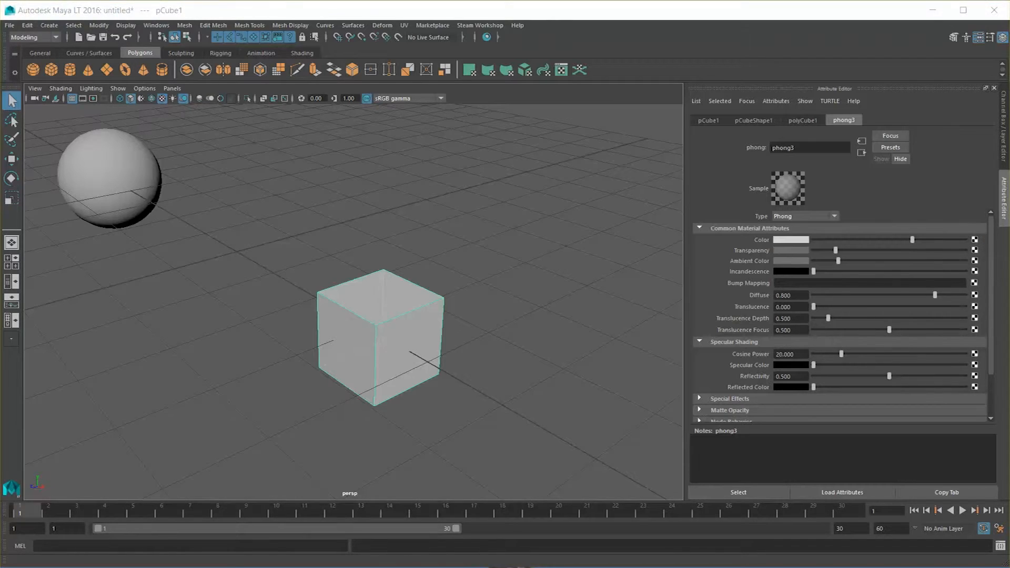
left_click_drag(274, 120, 256, 93)
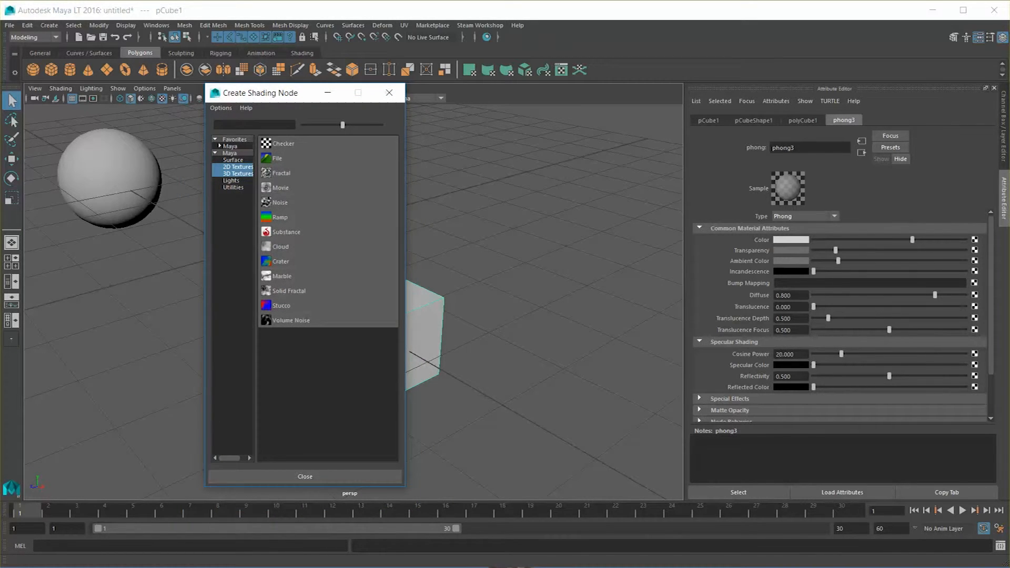
left_click_drag(263, 93, 544, 79)
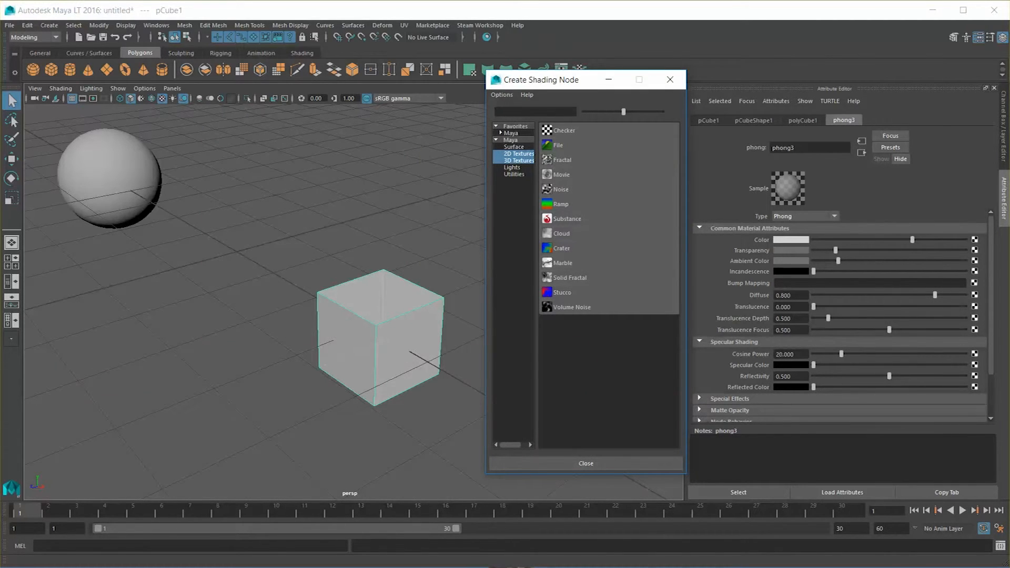
left_click_drag(544, 80, 561, 71)
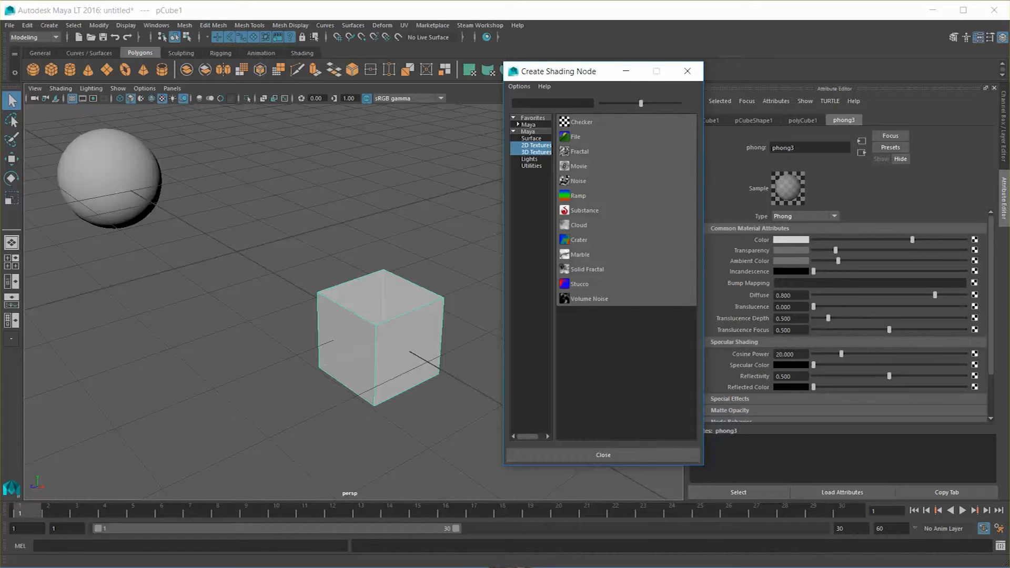
left_click(576, 137)
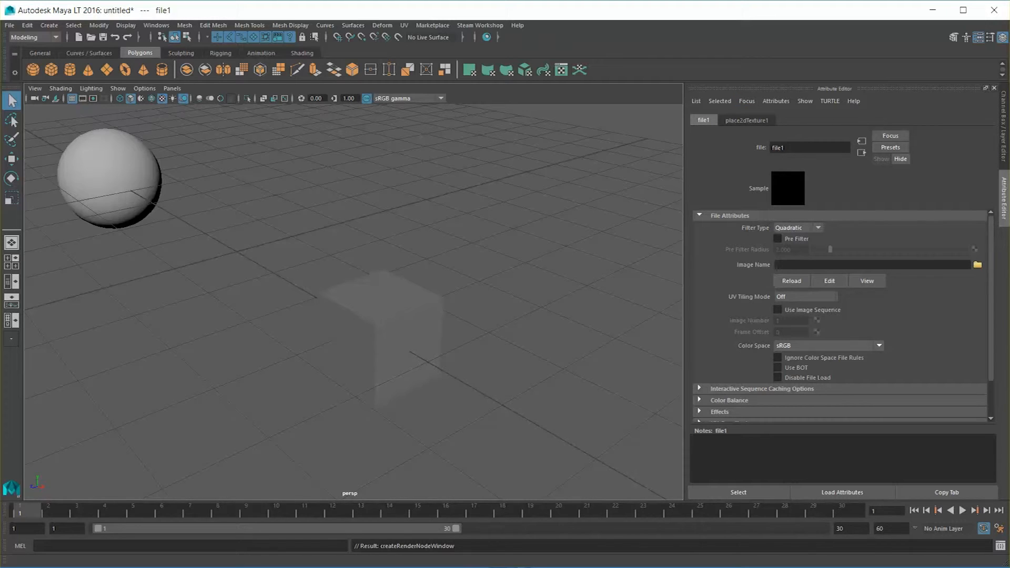
Step: Load the city map JPG from the desktop as the image of the file1 texture node
left_click(747, 120)
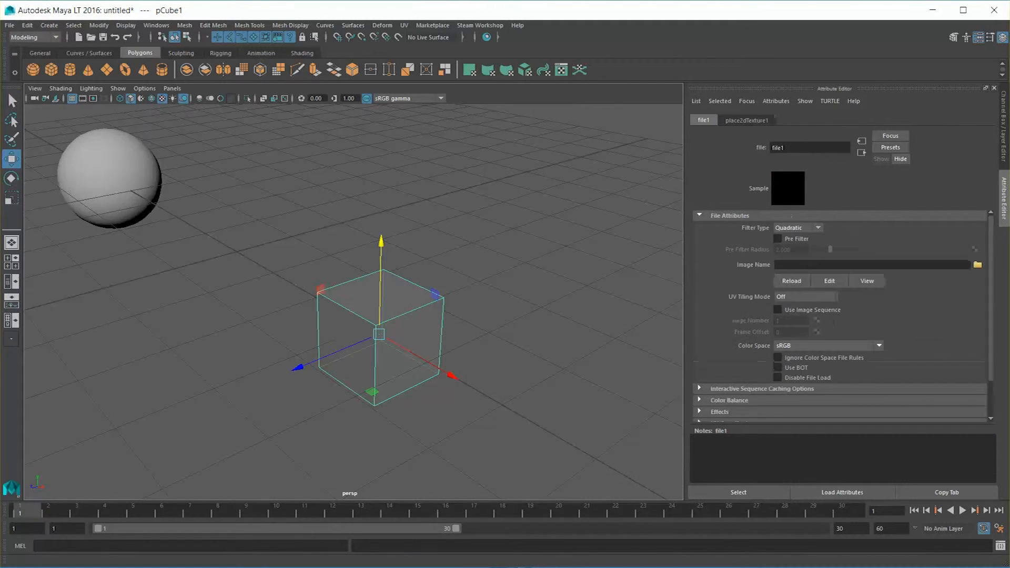
mouse_move(353, 302)
left_mouse_down("alt")
mouse_move(300, 302)
mouse_move(371, 294)
left_mouse_up("alt")
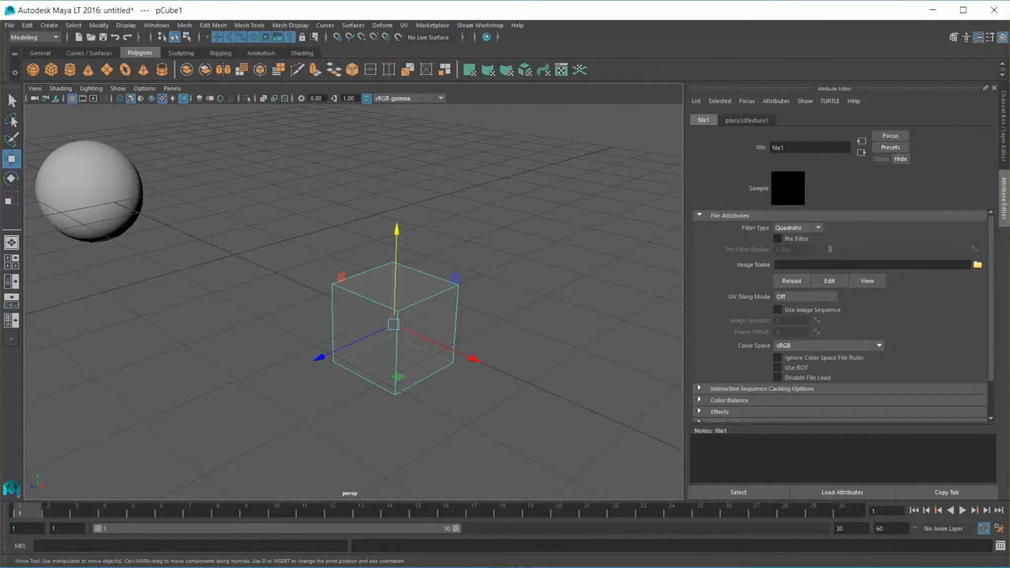
left_click(978, 265)
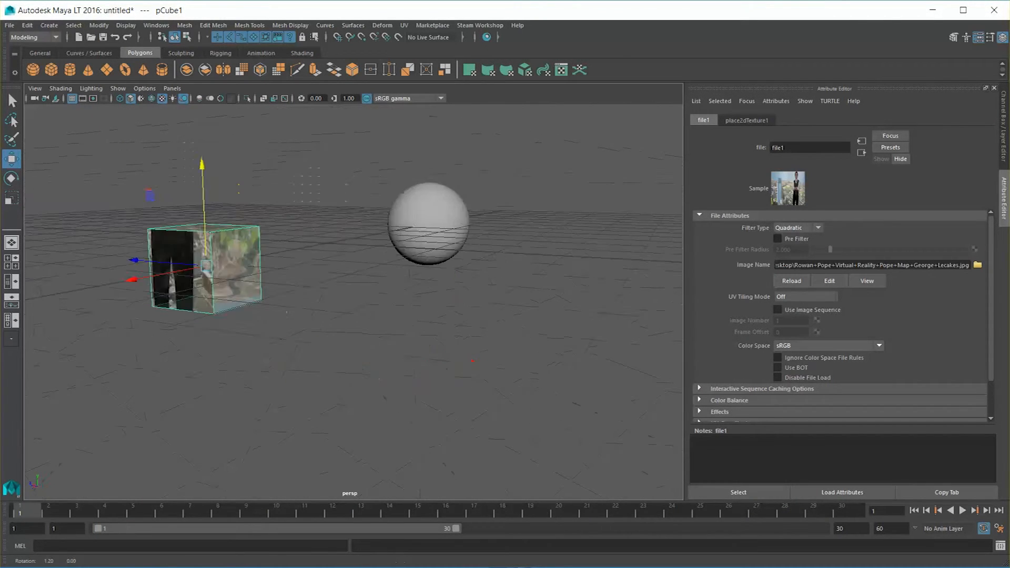
Step: Examine how the image texture is mapped onto the different faces of the cube
key("f")
left_click_drag(316, 316, 184, 315, "alt")
left_click_drag(574, 300, 347, 305, "alt")
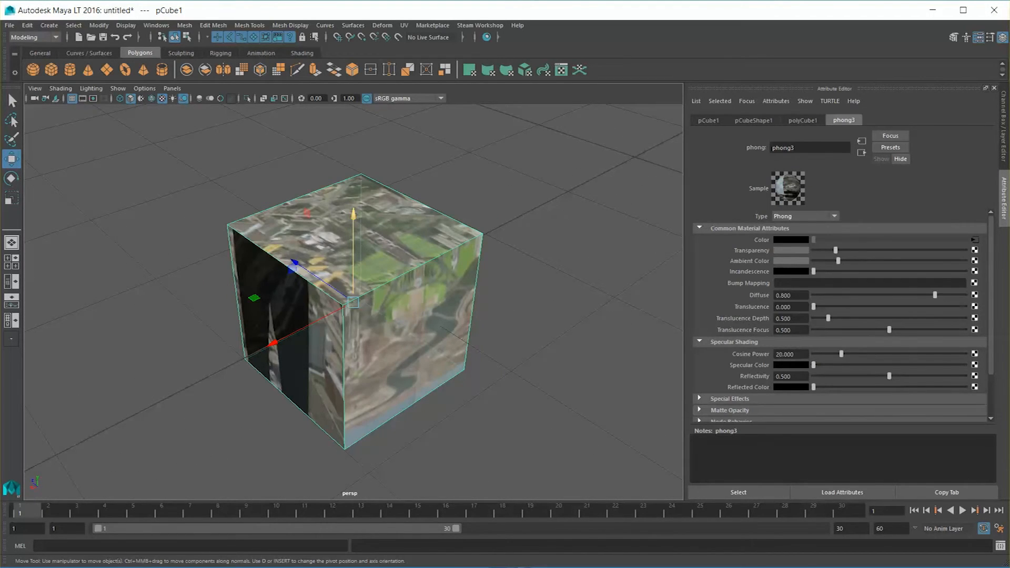
left_click_drag(200, 295, 327, 293, "alt")
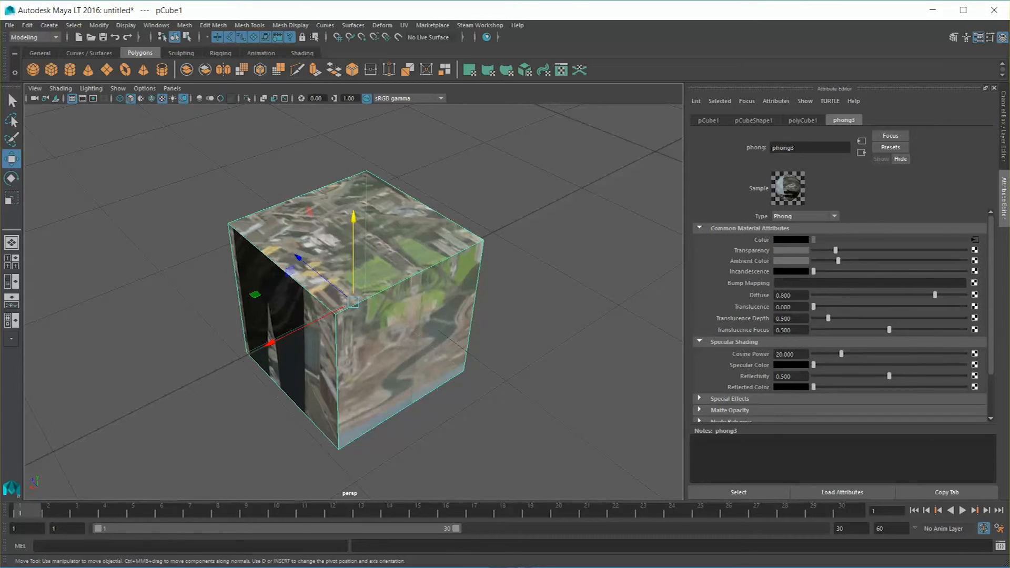
left_click_drag(442, 295, 248, 284, "alt")
left_click_drag(414, 284, 39, 274, "alt")
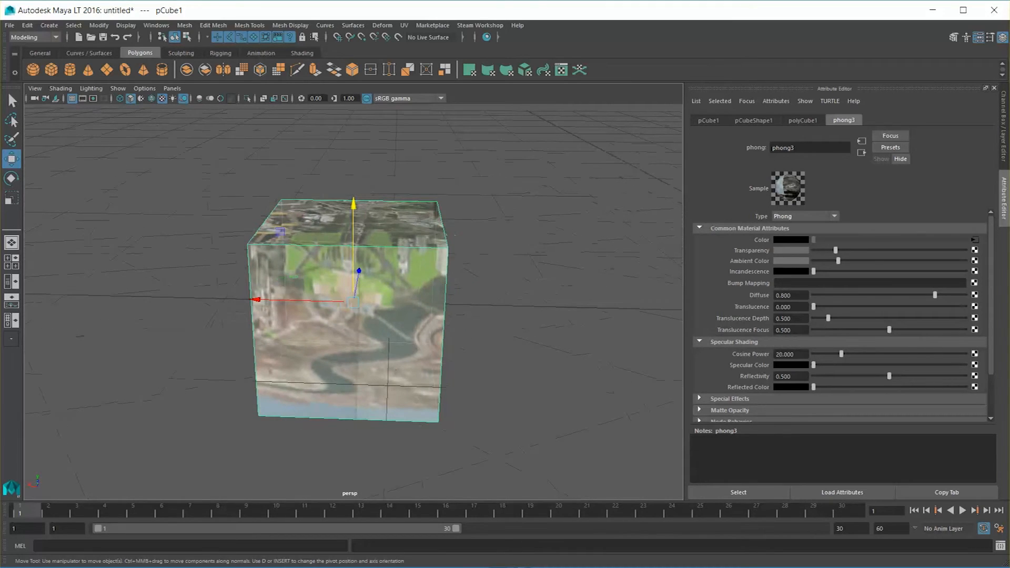
left_click_drag(400, 284, 258, 316, "alt")
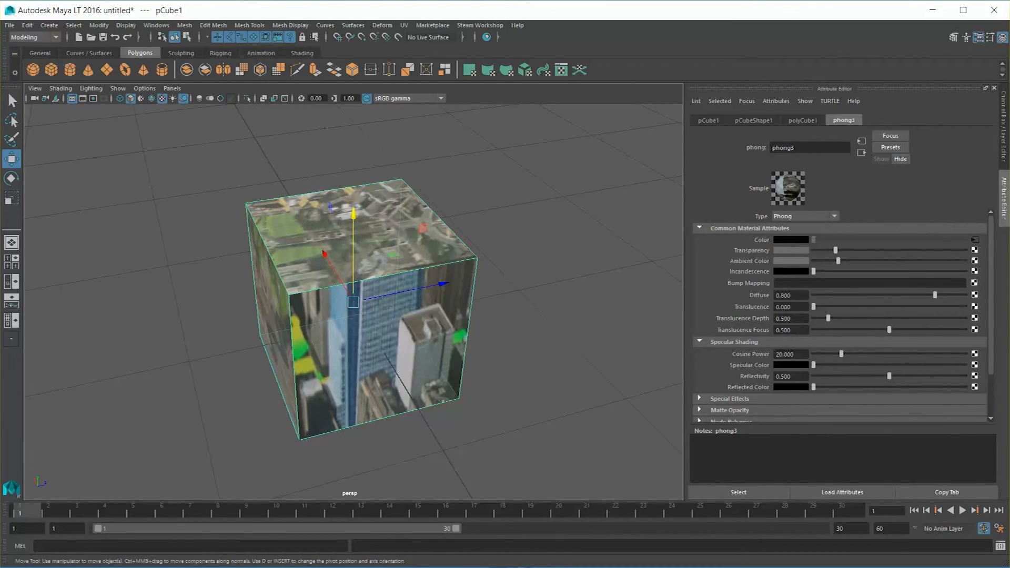
left_click_drag(447, 286, 329, 288, "alt")
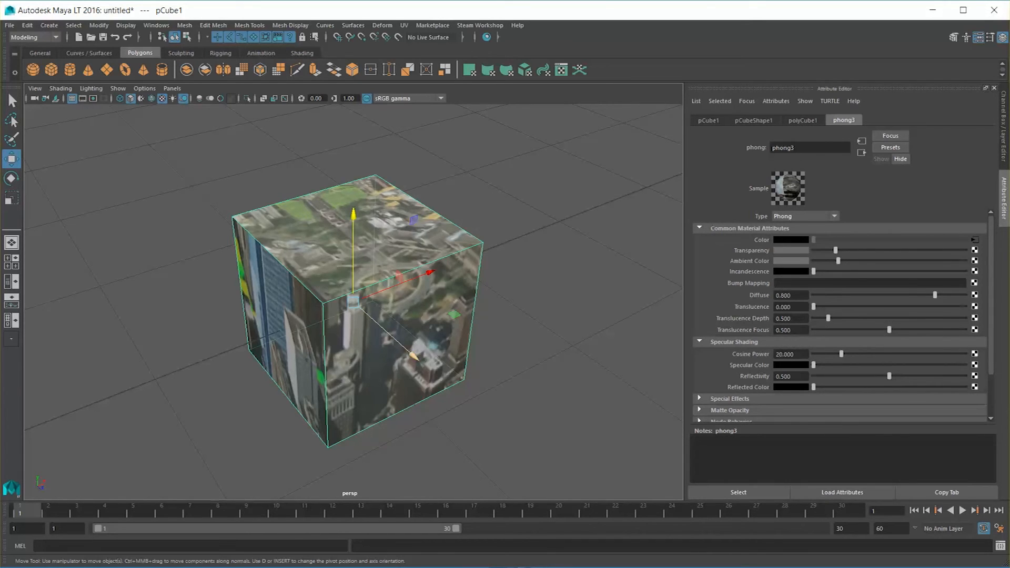
left_click_drag(421, 295, 337, 298, "alt")
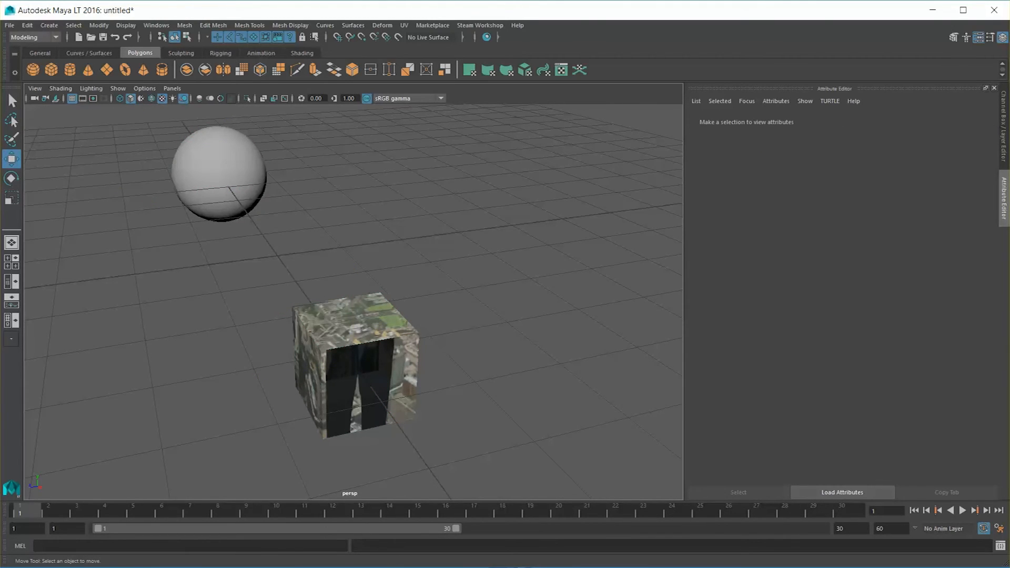
left_click(357, 365)
left_click_drag(353, 364, 210, 359, "alt")
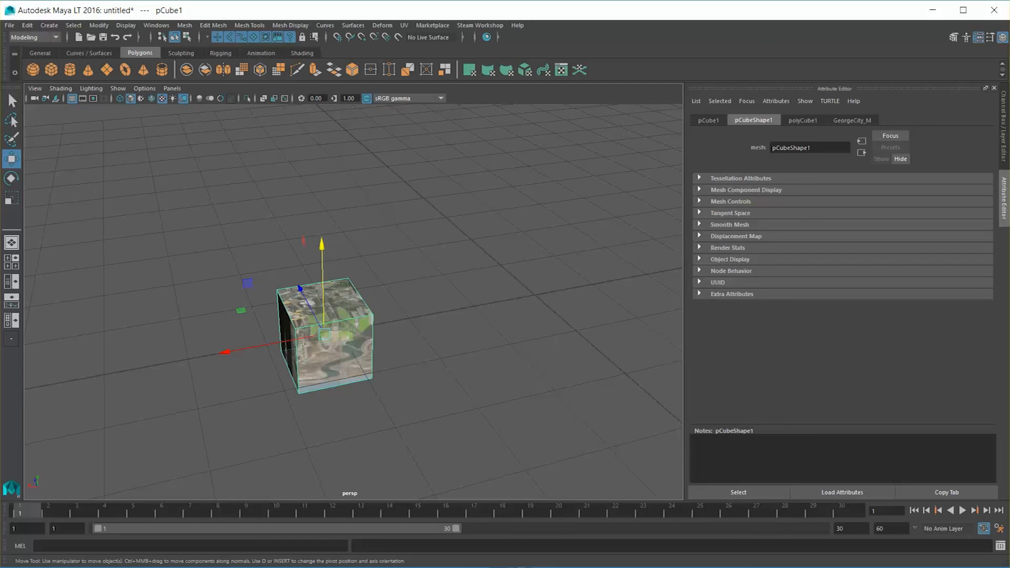